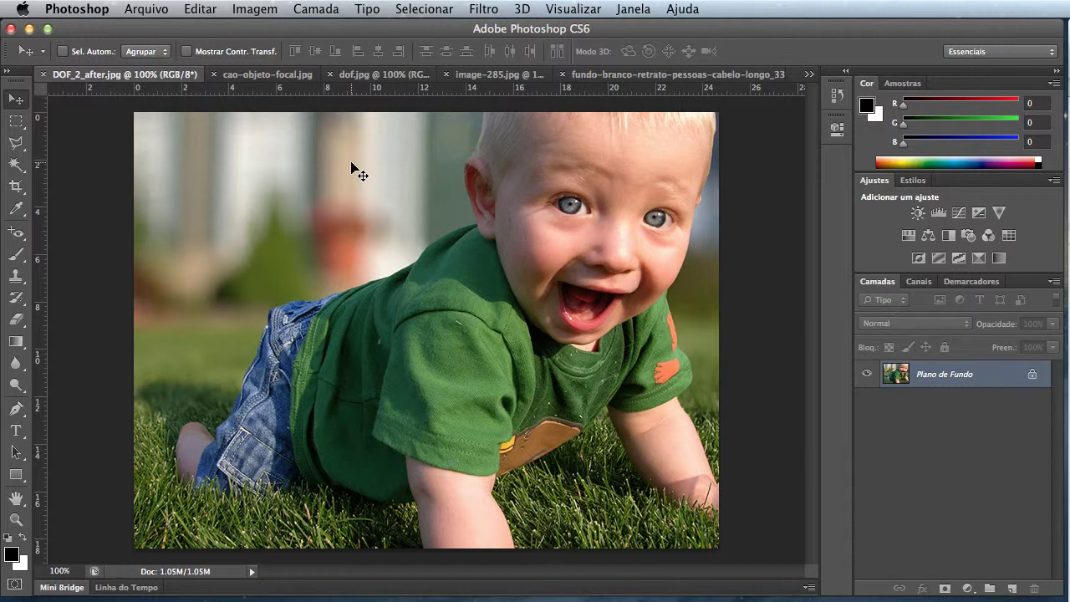
# Step: Fit cao-objeto-focal.jpg to the window for viewing, and close it together with DOF_2_after.jpg
pyautogui.click(281, 77)
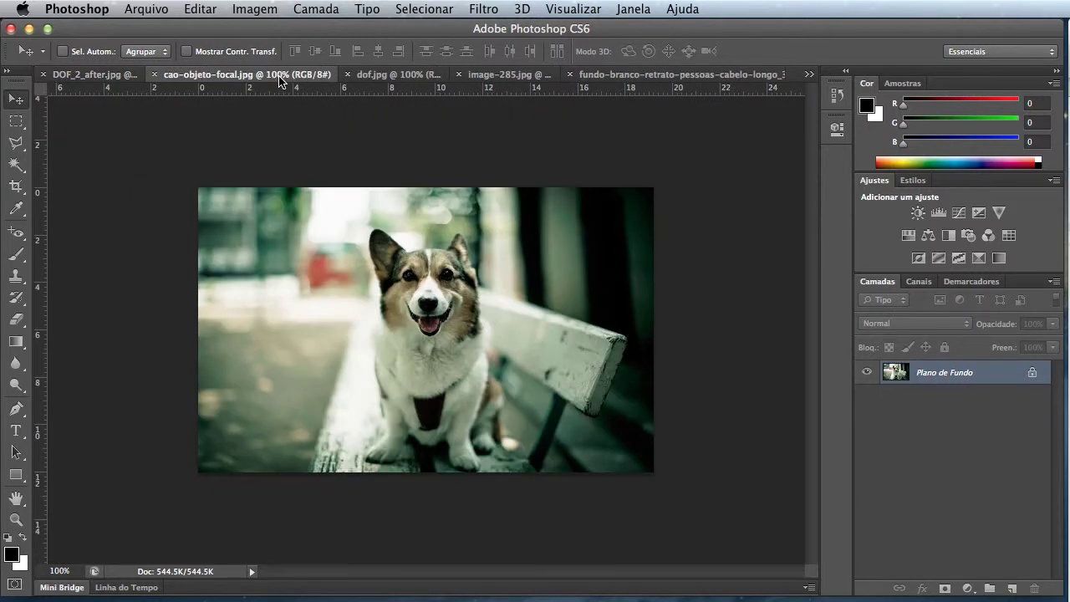
pyautogui.press('super+0')
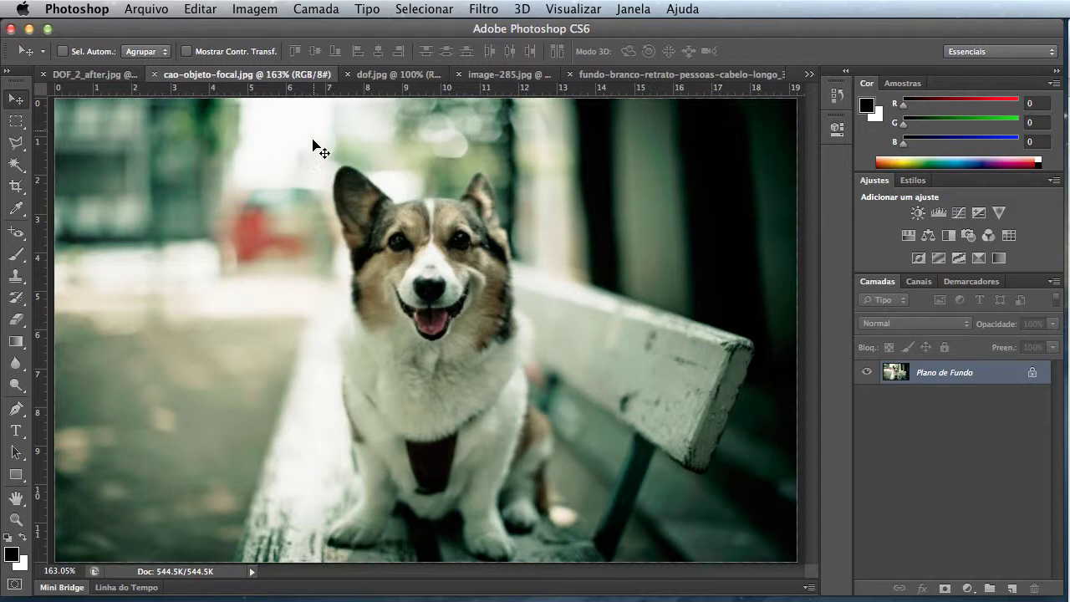
pyautogui.click(156, 75)
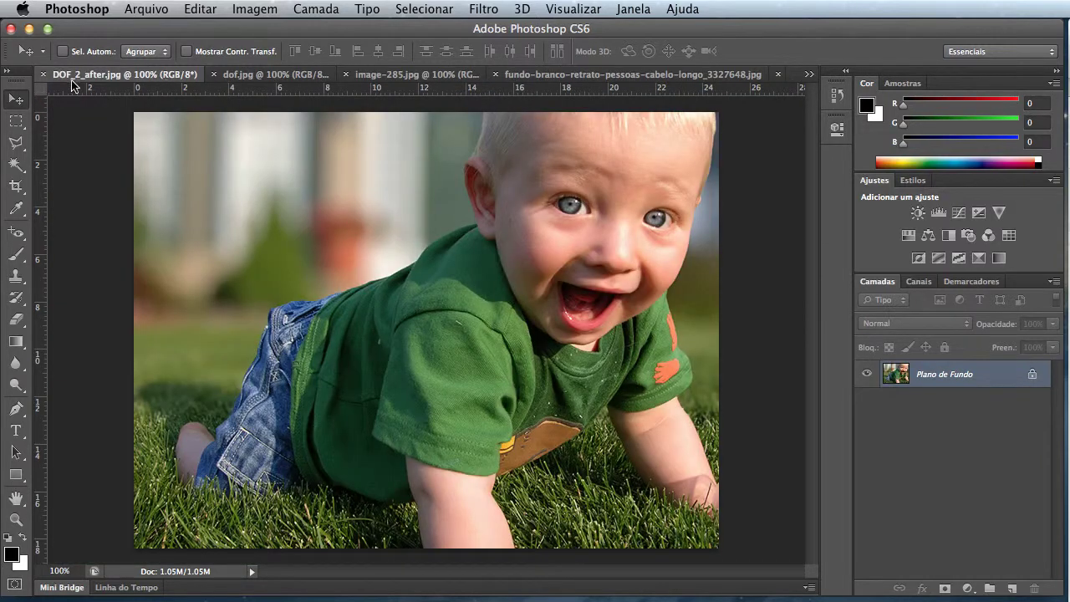
pyautogui.click(43, 76)
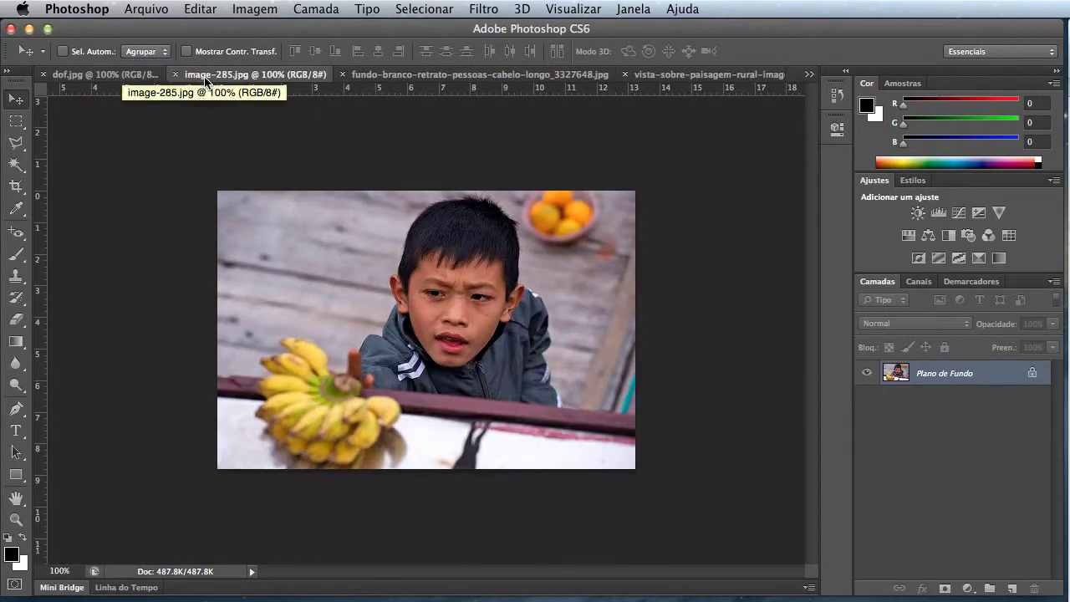
# Step: Close dof.jpg without saving its changes after viewing it, and close image-285.jpg
pyautogui.click(118, 77)
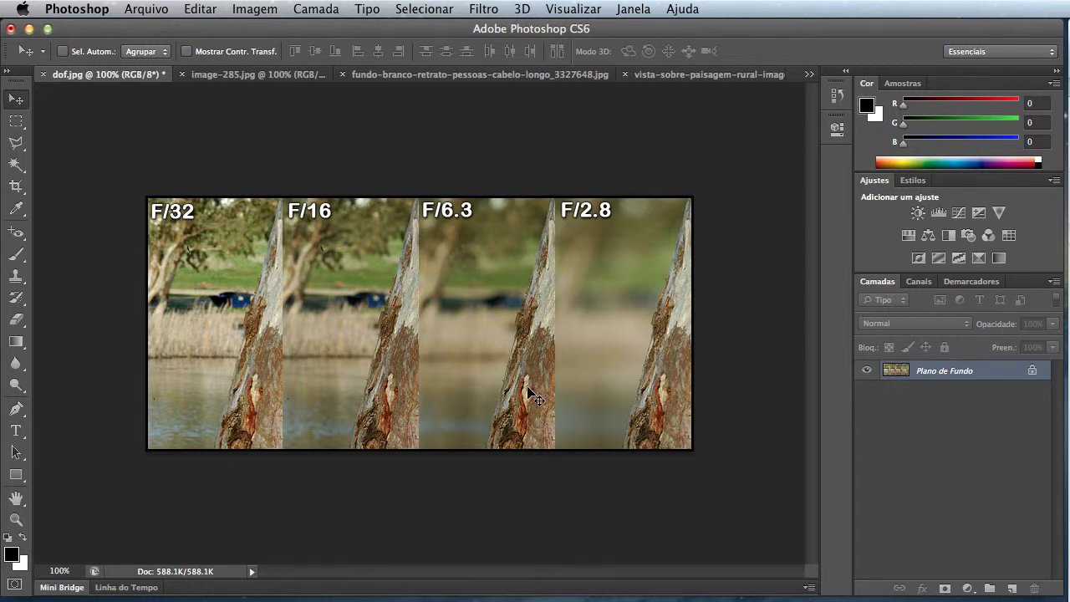
pyautogui.click(44, 76)
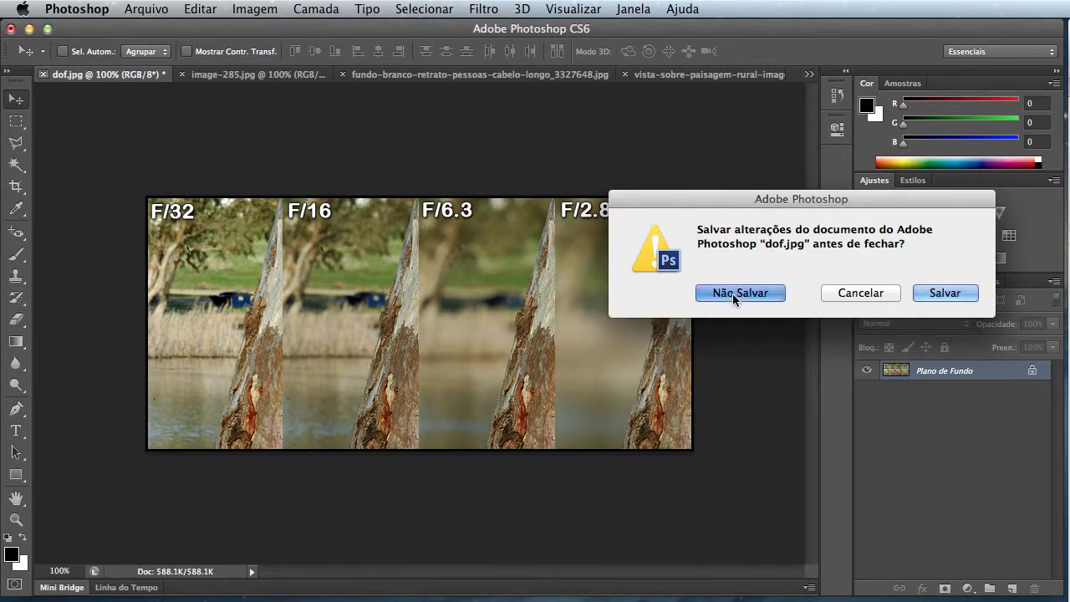
pyautogui.click(733, 294)
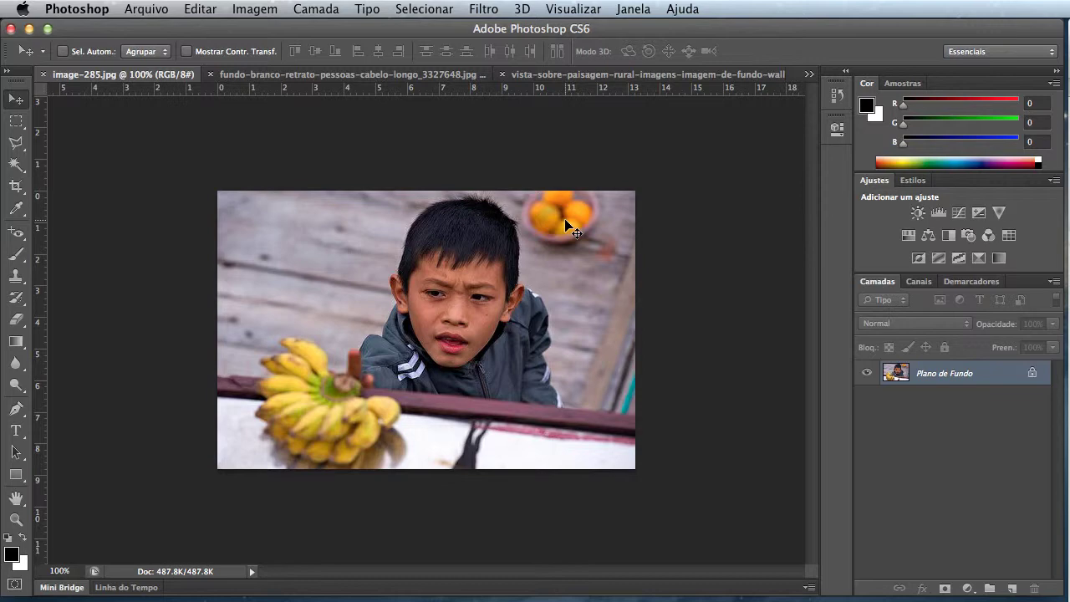
pyautogui.click(44, 75)
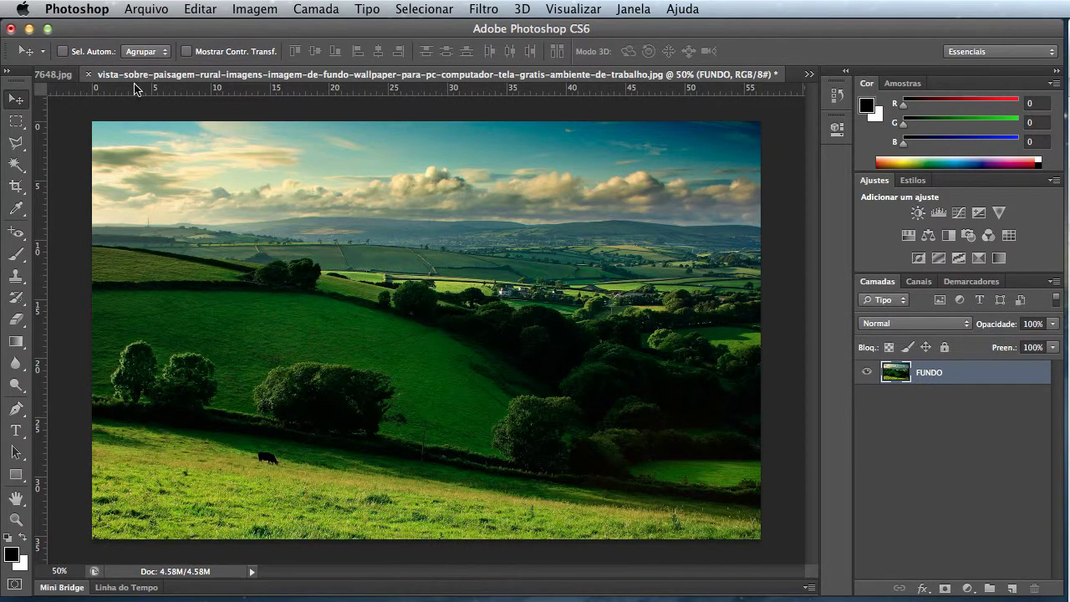
# Step: Copy the woman cut-out into the rural landscape document's lower right corner and enlarge it to about 209%
pyautogui.click(61, 75)
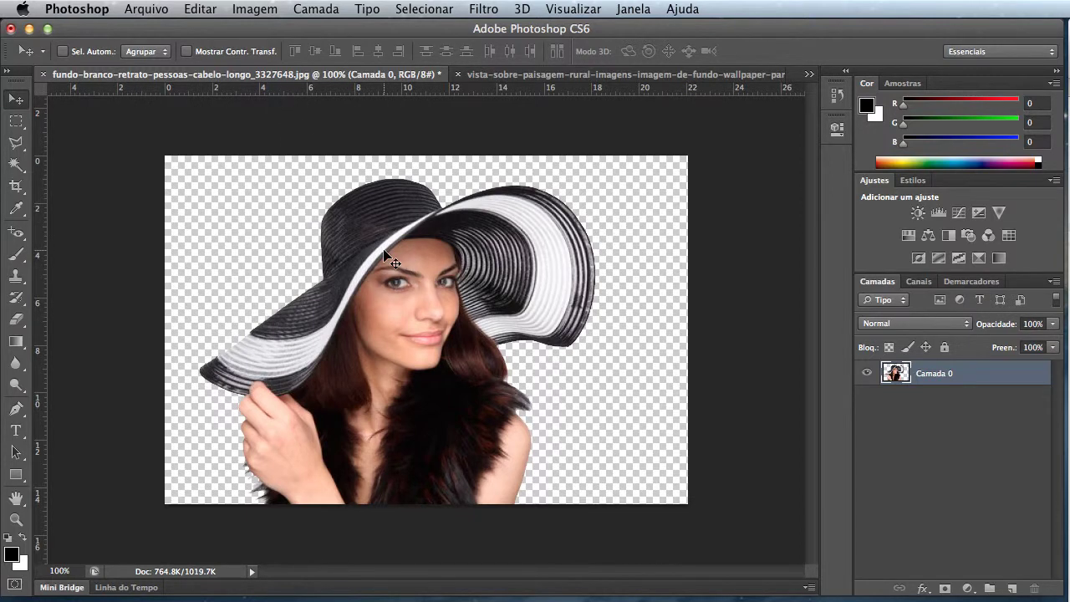
pyautogui.moveTo(385, 255); pyautogui.dragTo(658, 424)
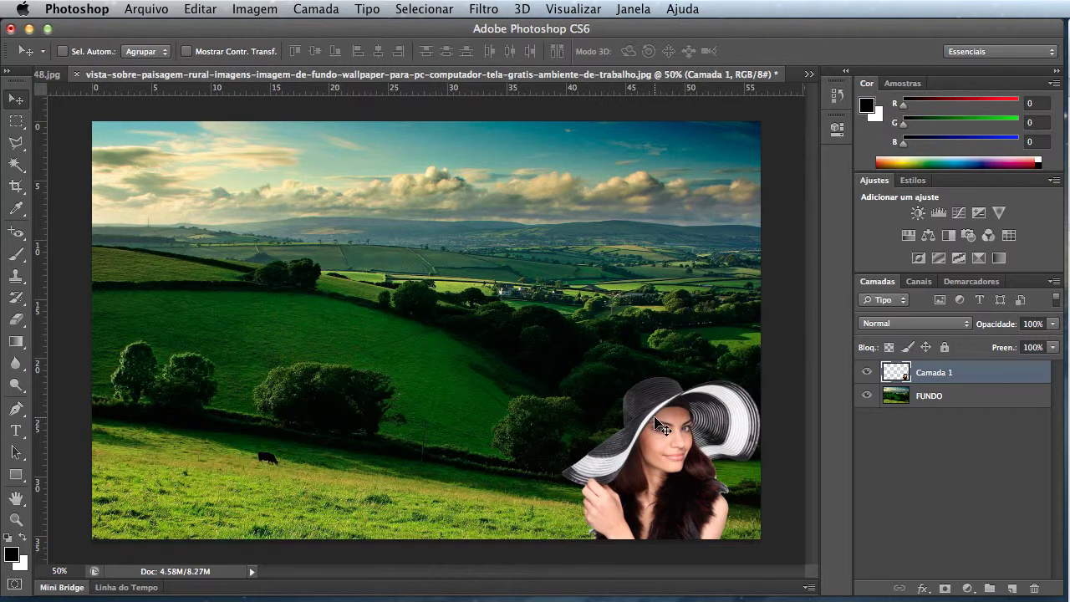
pyautogui.press('super+t')
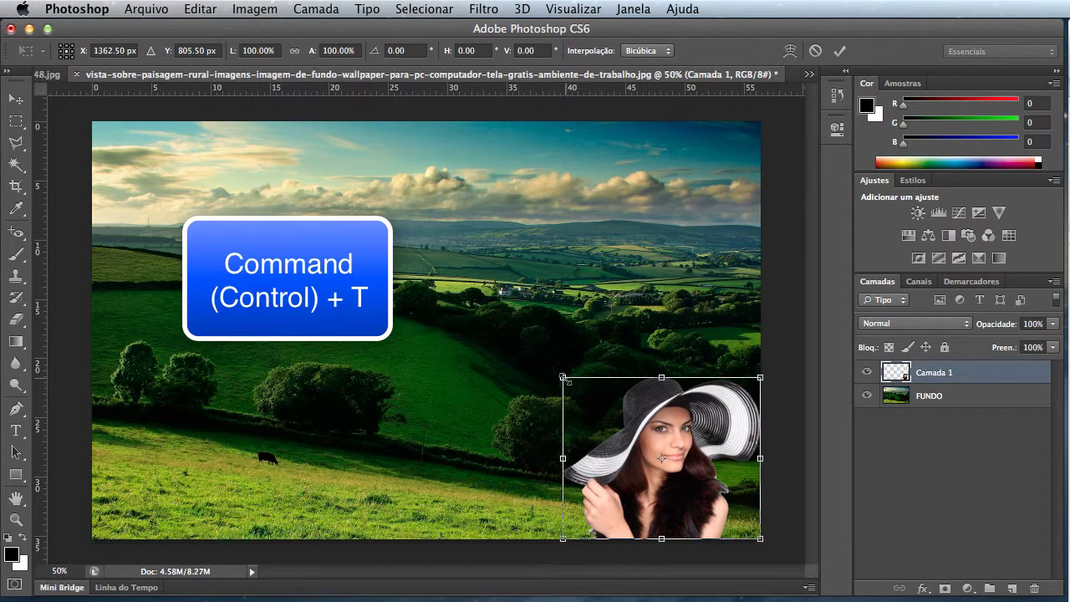
pyautogui.moveTo(564, 378); pyautogui.dragTo(410, 134)
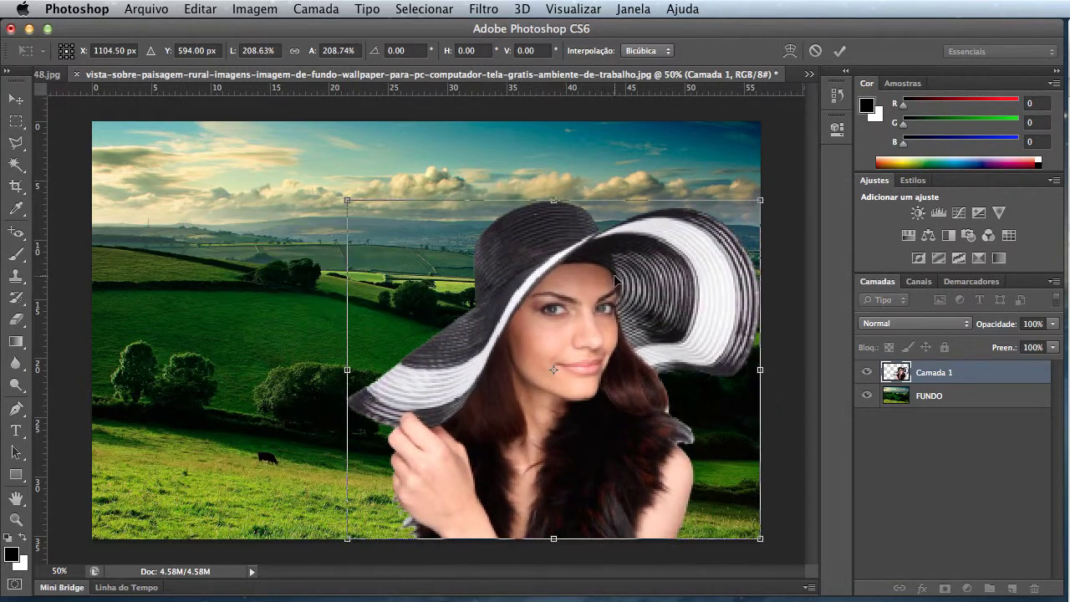
pyautogui.press('Return')
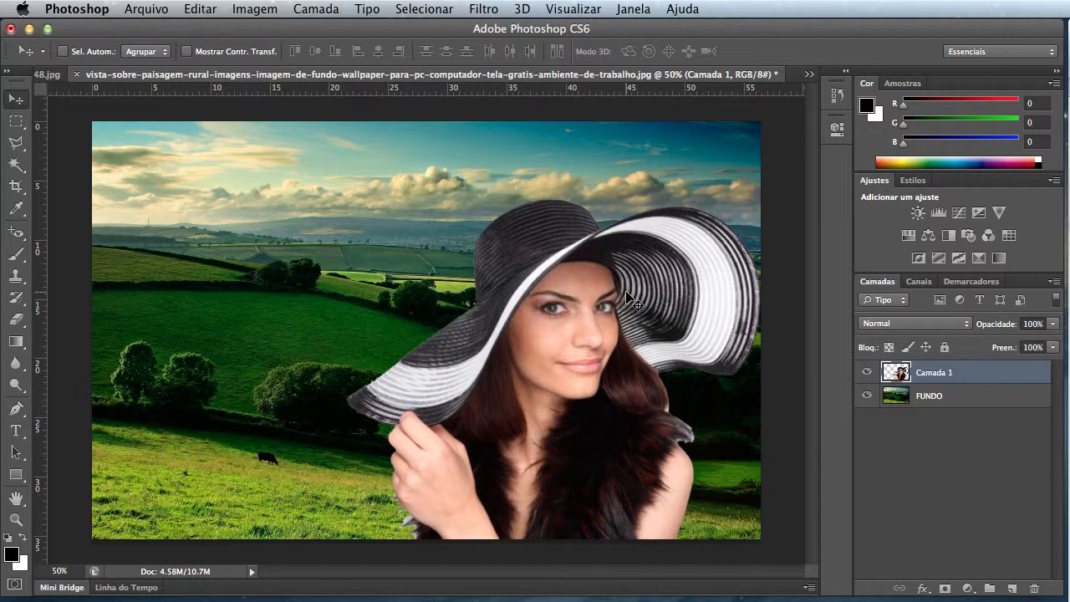
# Step: Nudge the woman cut-out to the right until her hat meets the image's right edge
pyautogui.hotkey('shift', 'Right')
pyautogui.hotkey('shift', 'Right')
pyautogui.hotkey('shift', 'Right')
pyautogui.hotkey('shift', 'Right')
pyautogui.hotkey('shift', 'Right')
pyautogui.hotkey('shift', 'Right')
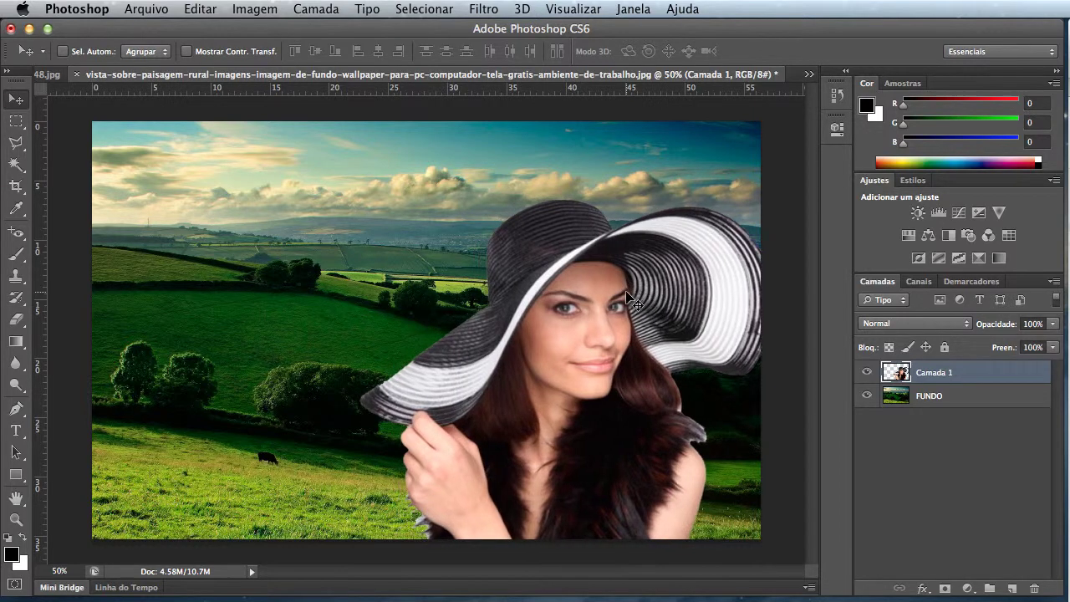
# Step: Rename the woman's layer as MULHER
pyautogui.doubleClick(928, 373)
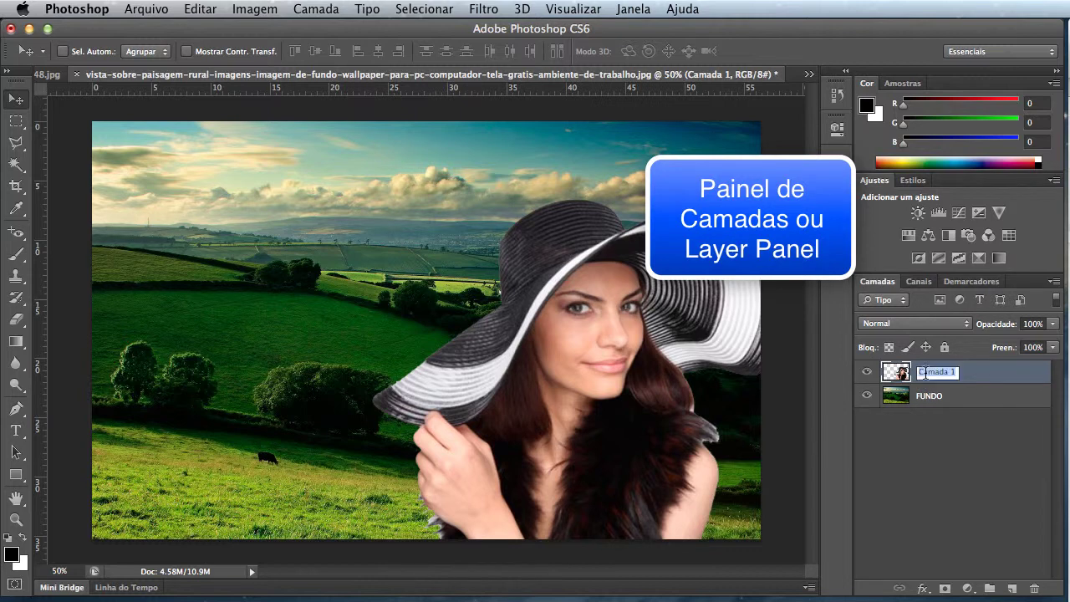
pyautogui.write('MULHER')
pyautogui.press('Return')
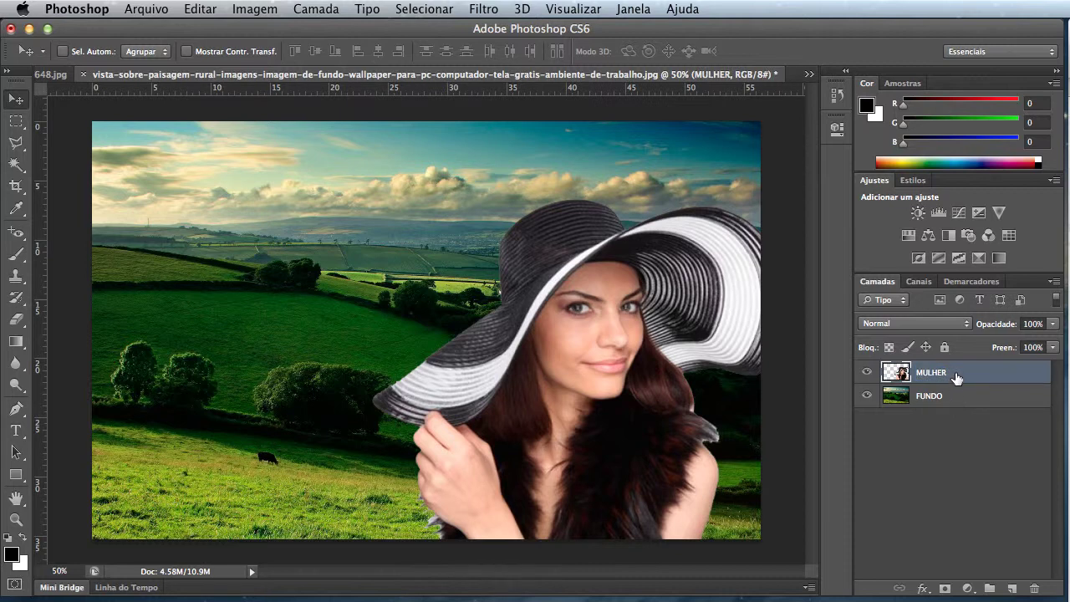
# Step: Try a Gaussian Blur with a 3.7 px radius on the FUNDO layer, and undo it
pyautogui.click(953, 396)
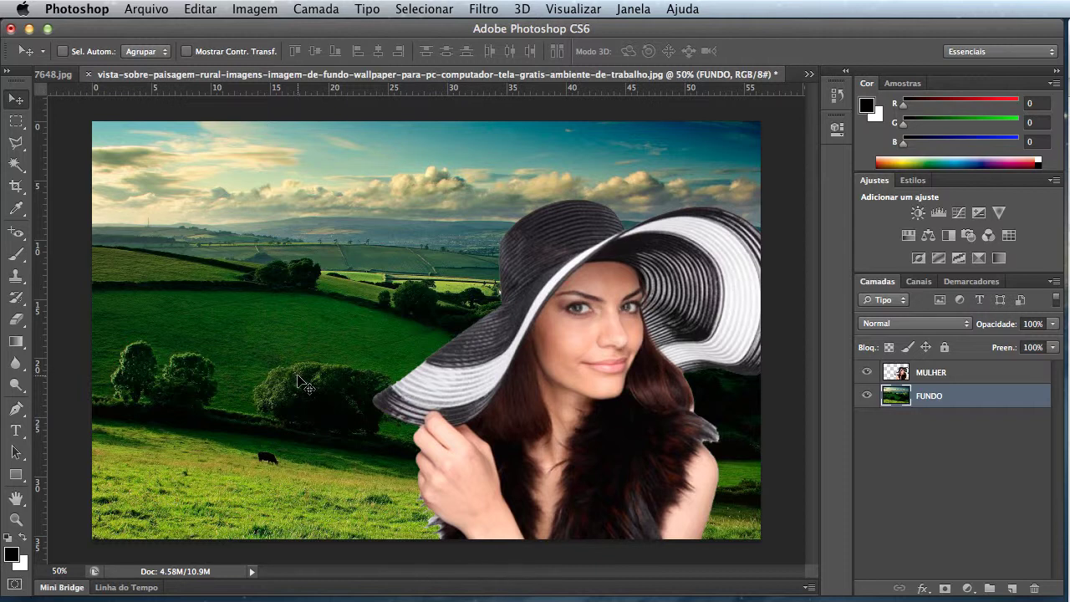
pyautogui.click(483, 10)
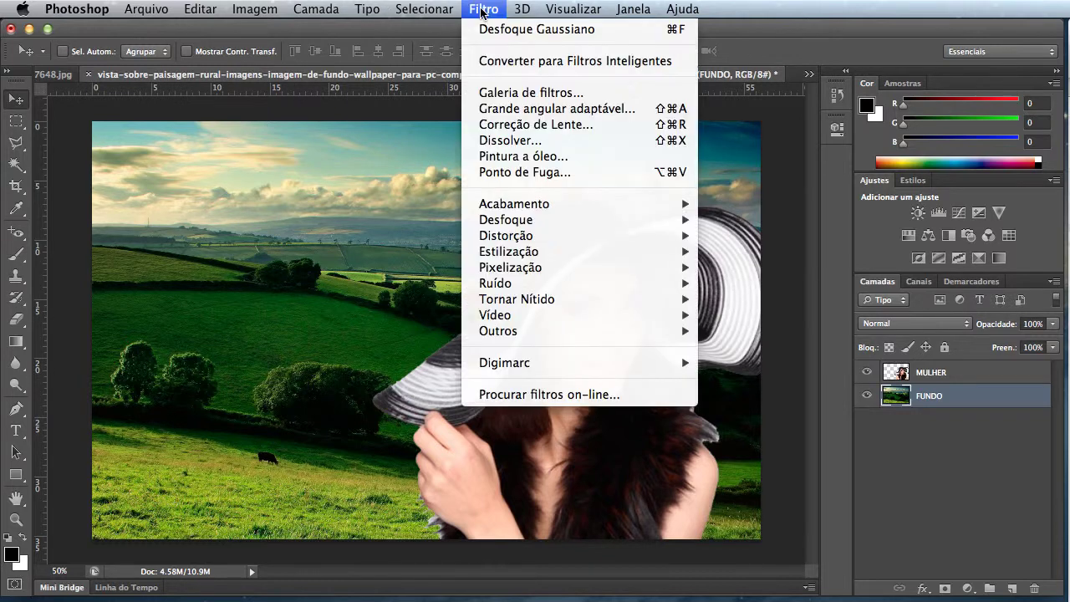
pyautogui.moveTo(551, 219)
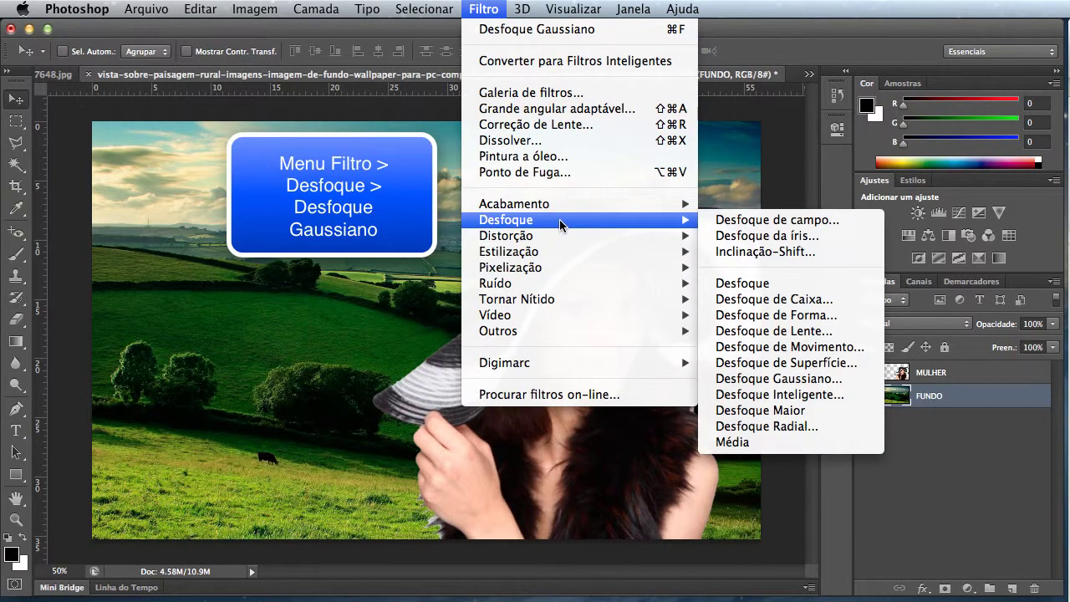
pyautogui.click(749, 381)
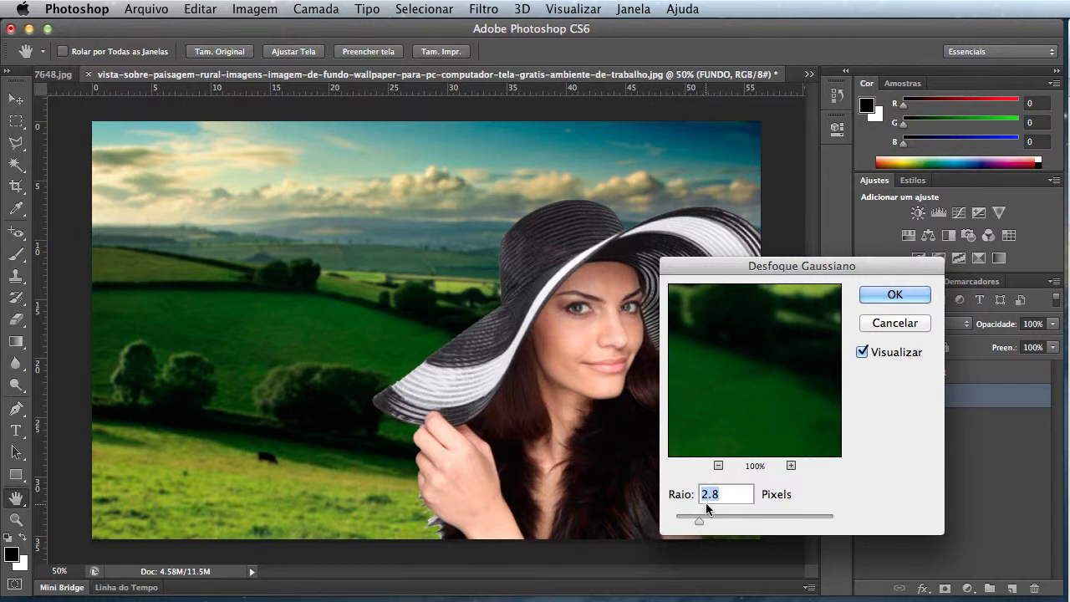
pyautogui.moveTo(699, 521)
pyautogui.mouseDown()
pyautogui.moveTo(764, 524)
pyautogui.moveTo(706, 518)
pyautogui.mouseUp()
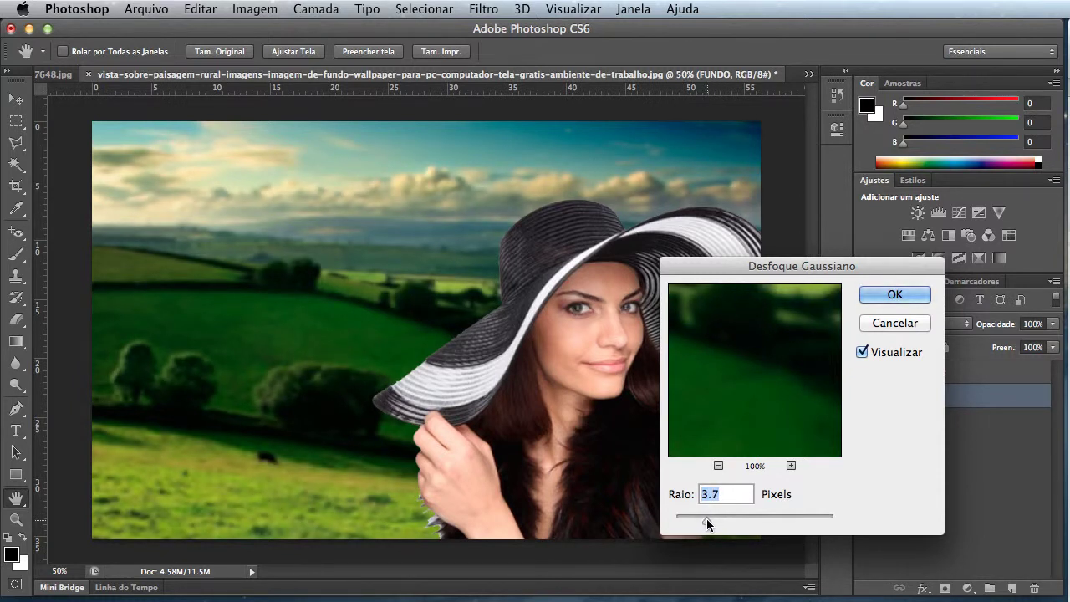
pyautogui.click(870, 298)
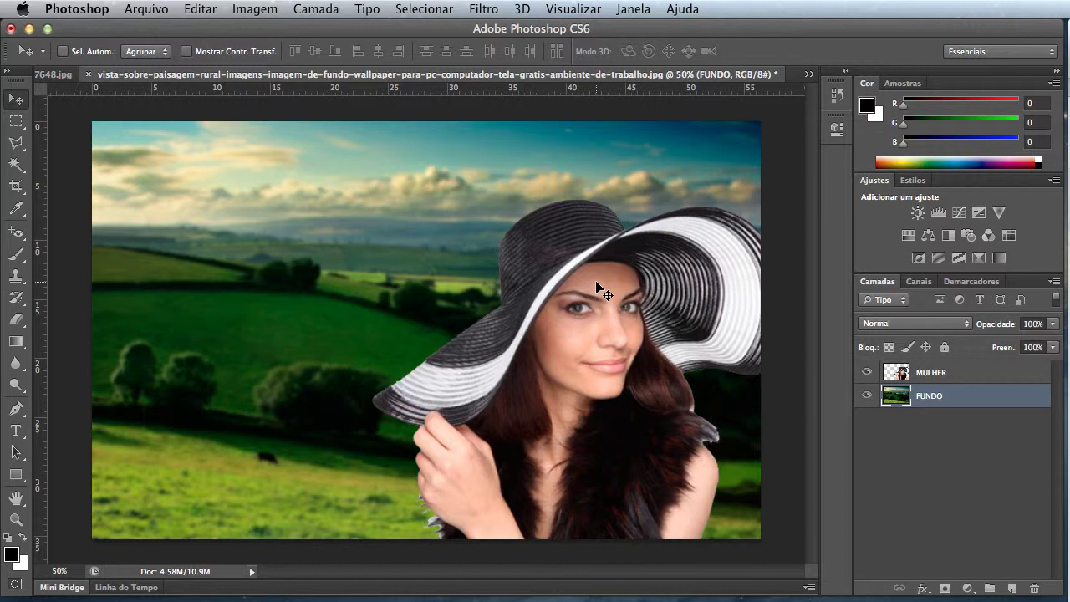
pyautogui.press('super+z')
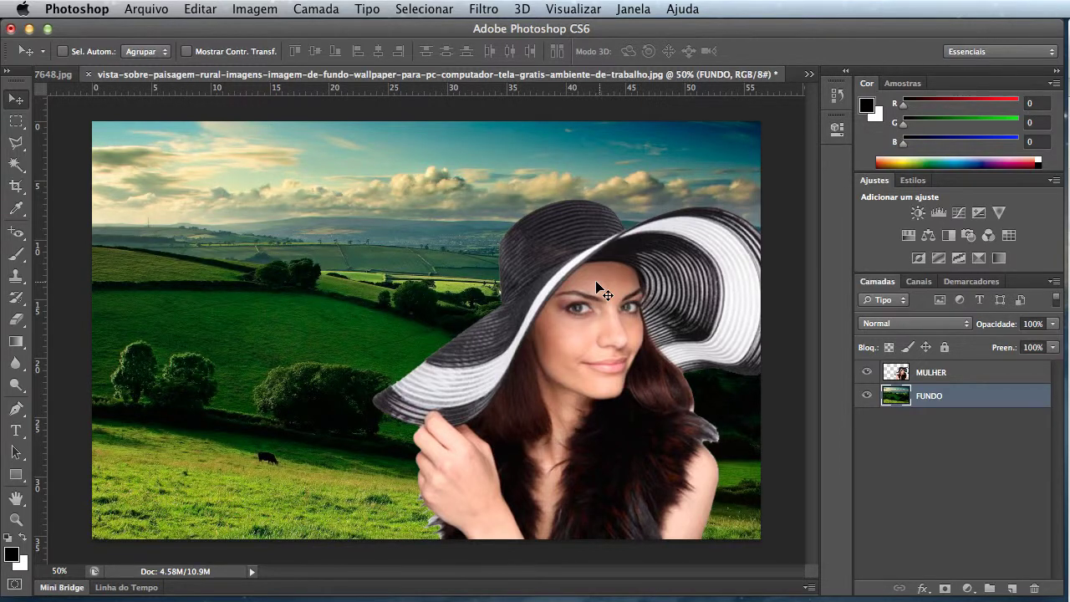
# Step: Repeat the last Gaussian Blur on the MULHER layer, and delete that layer
pyautogui.click(933, 376)
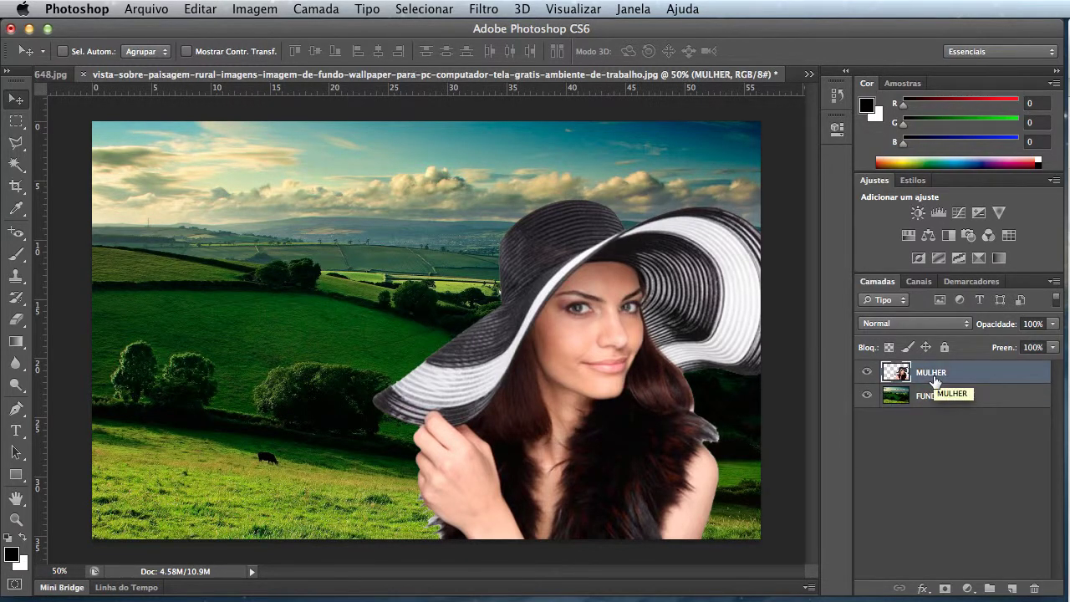
pyautogui.click(485, 10)
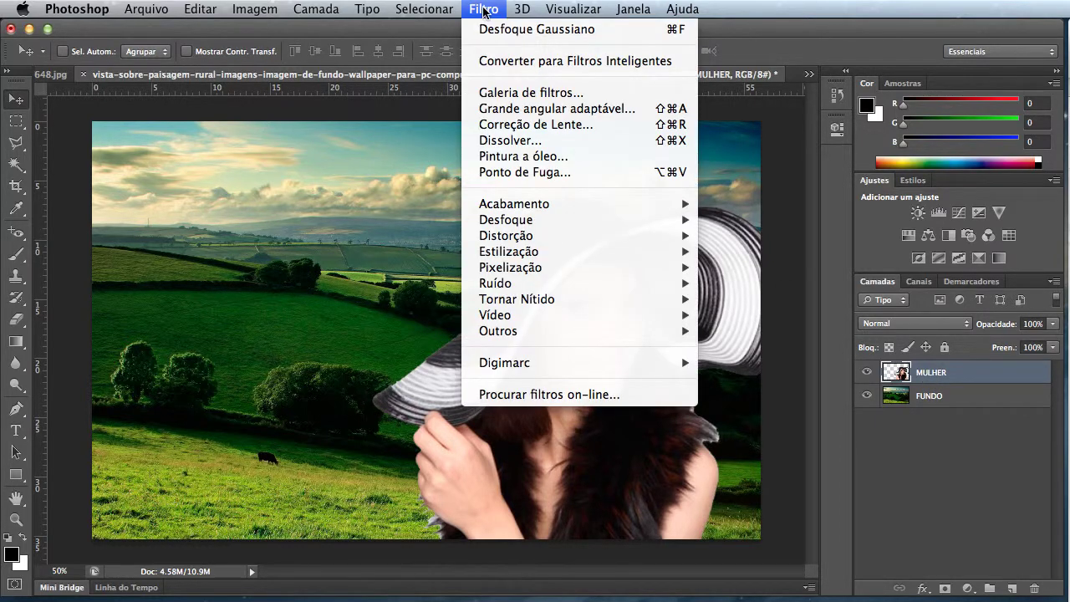
pyautogui.click(523, 30)
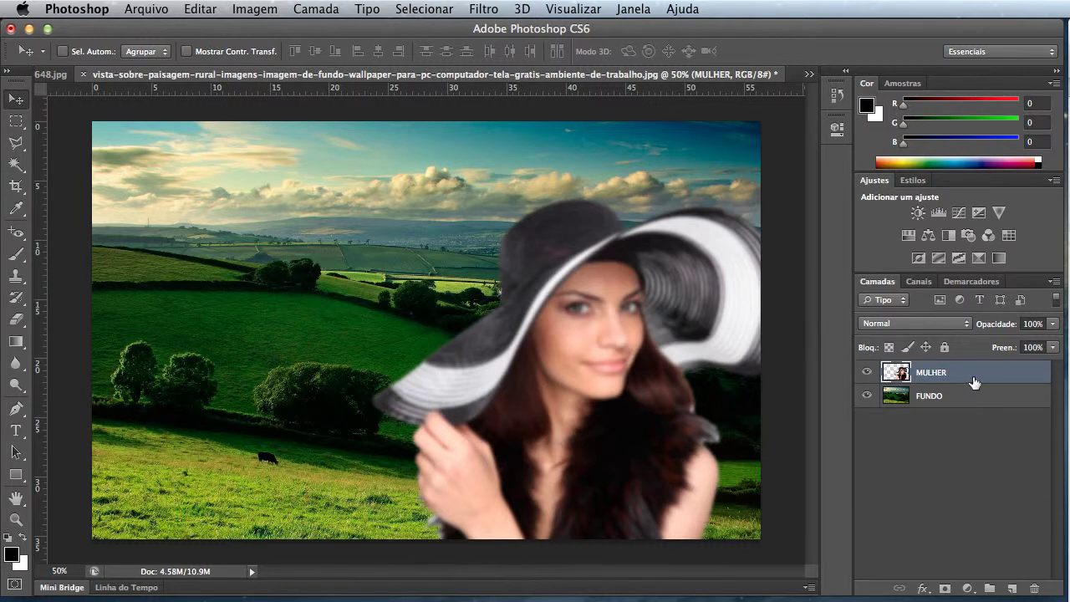
pyautogui.moveTo(966, 376); pyautogui.dragTo(1034, 585)
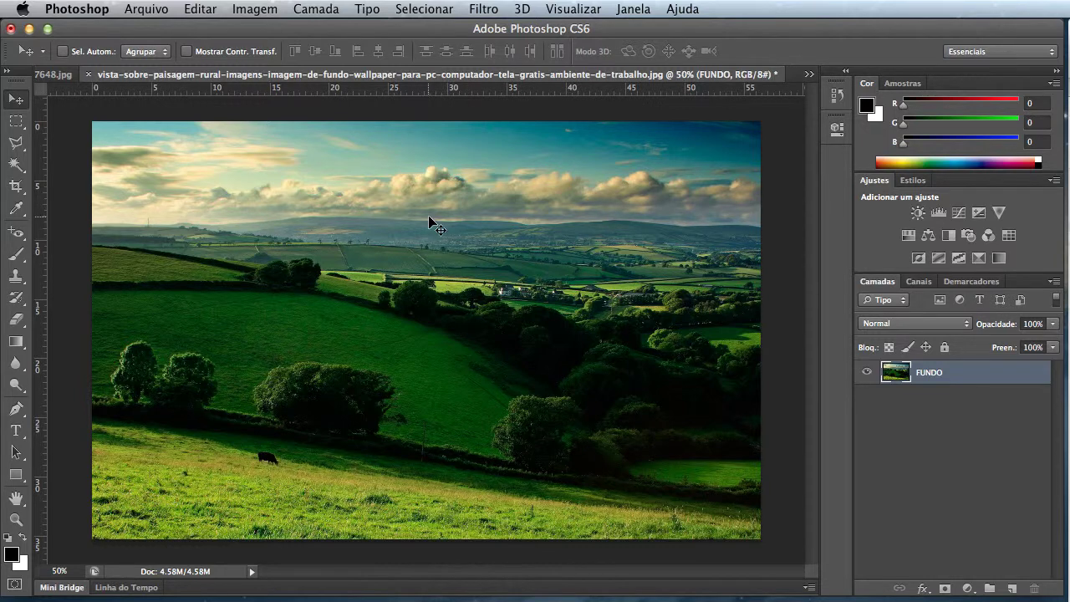
# Step: Start a Field Blur on the FUNDO layer, setting the first pin to 14 px and moving it up to the horizon
pyautogui.click(485, 9)
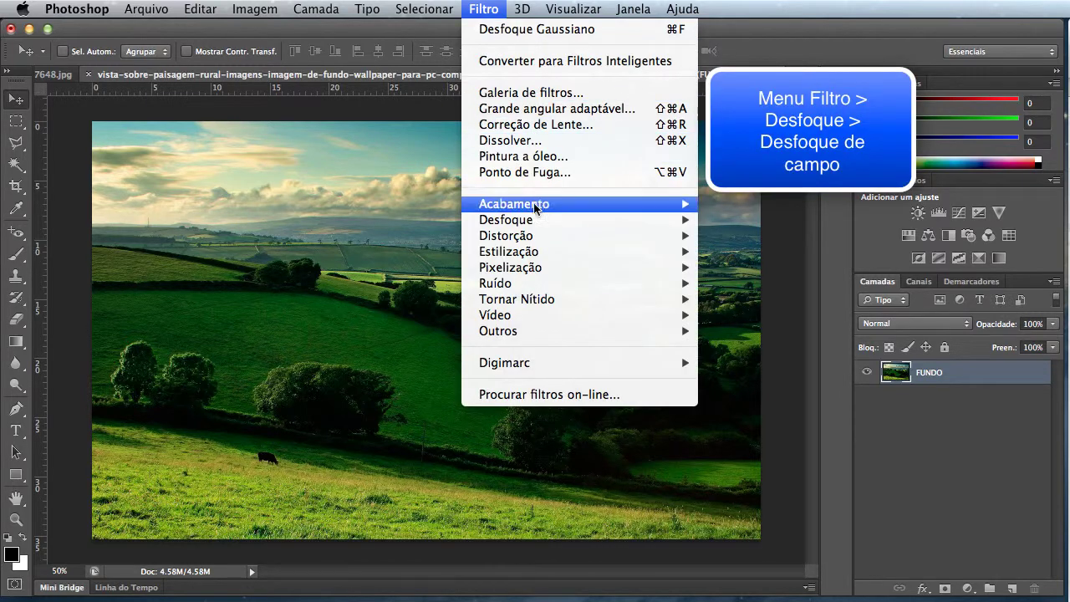
pyautogui.moveTo(531, 221)
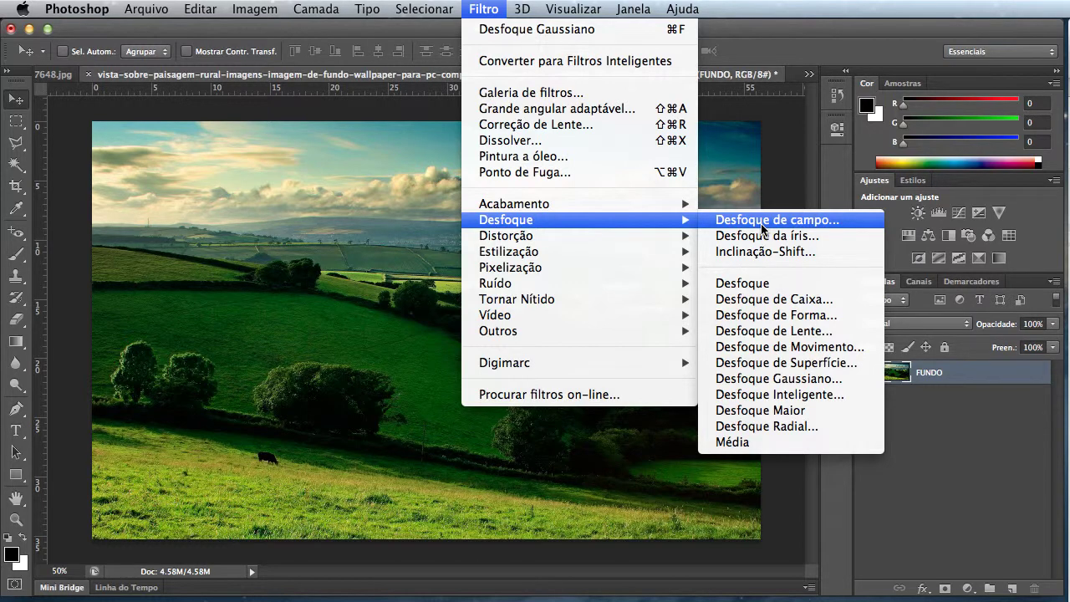
pyautogui.click(763, 224)
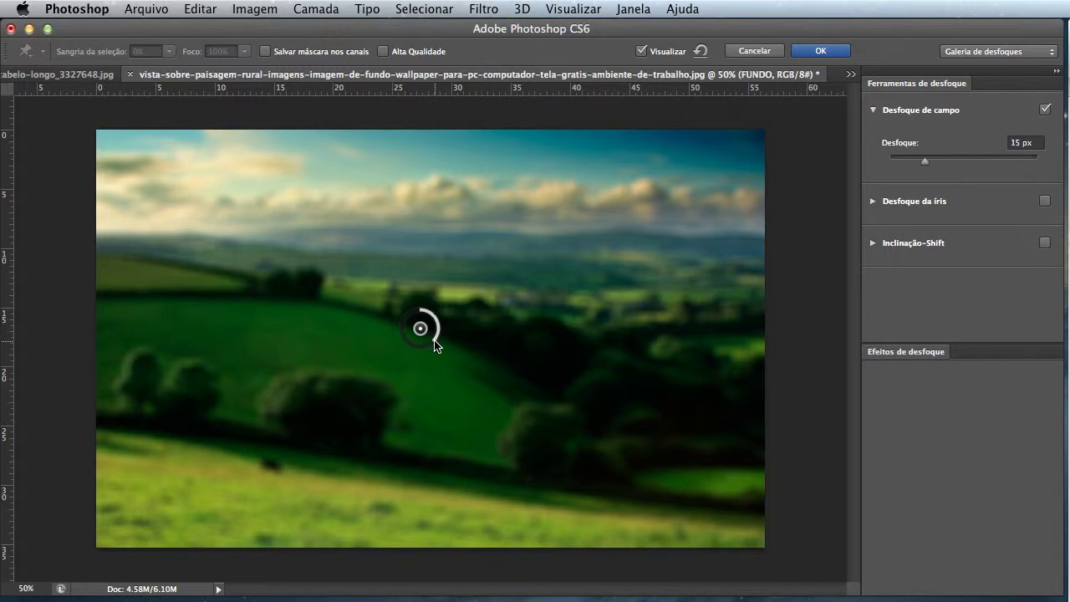
pyautogui.moveTo(436, 340)
pyautogui.mouseDown()
pyautogui.moveTo(440, 318)
pyautogui.moveTo(440, 336)
pyautogui.moveTo(437, 316)
pyautogui.moveTo(423, 314)
pyautogui.moveTo(438, 332)
pyautogui.moveTo(405, 345)
pyautogui.moveTo(426, 350)
pyautogui.moveTo(433, 318)
pyautogui.moveTo(437, 332)
pyautogui.mouseUp()
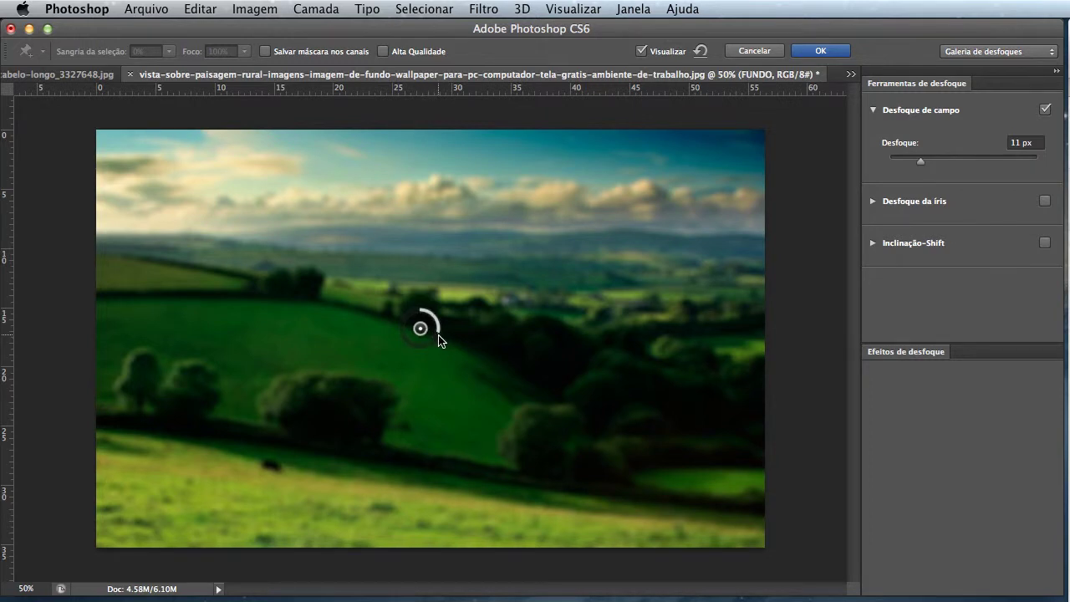
pyautogui.moveTo(441, 340); pyautogui.dragTo(444, 326)
pyautogui.moveTo(420, 330); pyautogui.dragTo(429, 235)
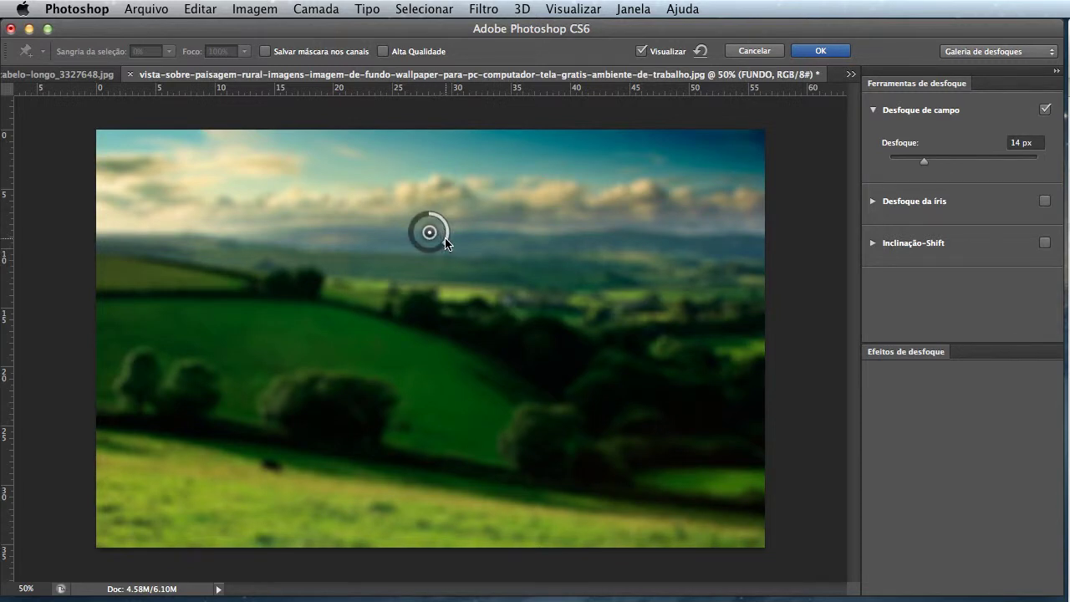
# Step: Add a second Field Blur pin at the meadow's upper edge and set its blur to 0 px
pyautogui.click(432, 455)
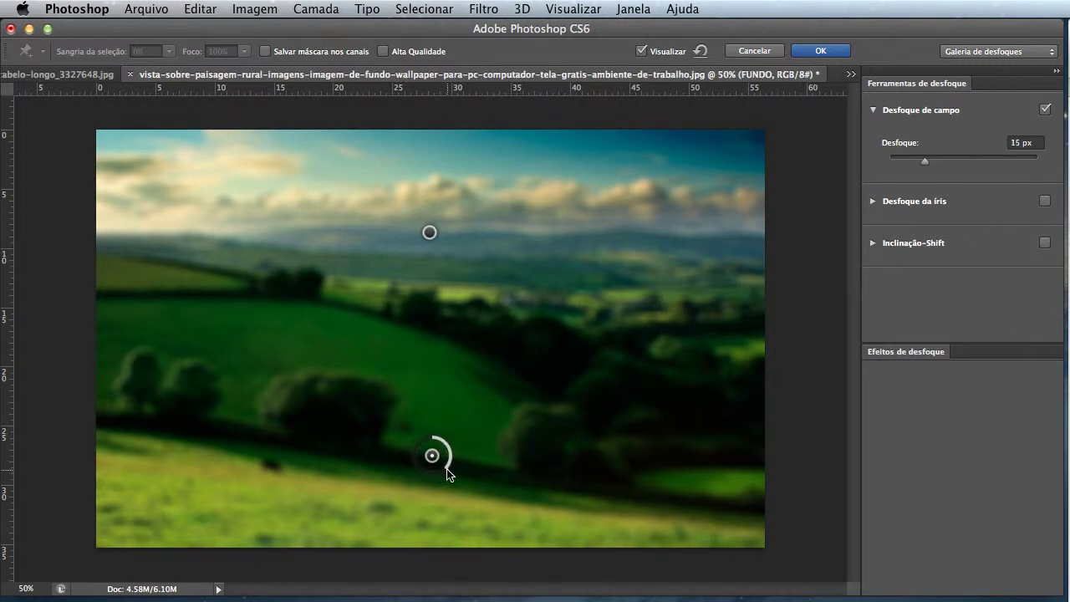
pyautogui.moveTo(446, 468); pyautogui.dragTo(435, 440)
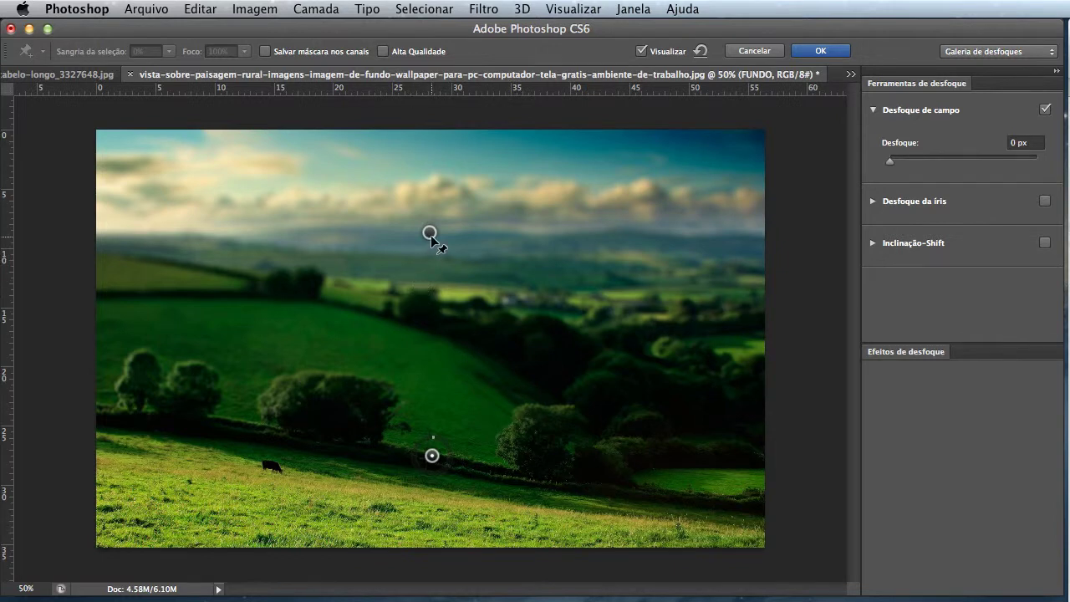
# Step: Move the 14 px pin up into the clouds and the 0 px pin up onto the hillside, and apply the Field Blur
pyautogui.moveTo(430, 232); pyautogui.dragTo(429, 189)
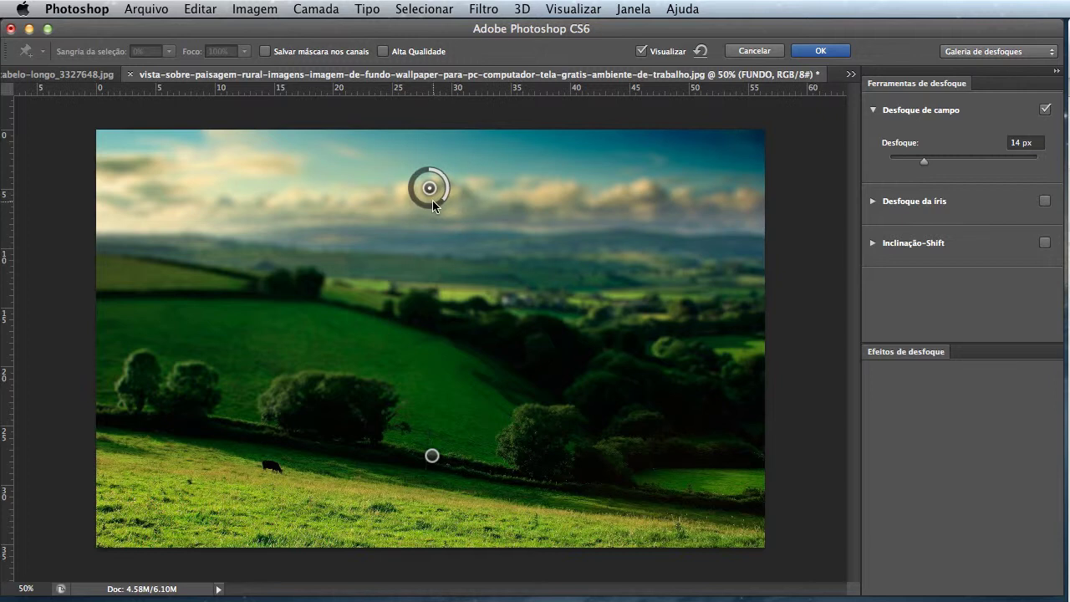
pyautogui.click(434, 457)
pyautogui.moveTo(433, 456); pyautogui.dragTo(433, 413)
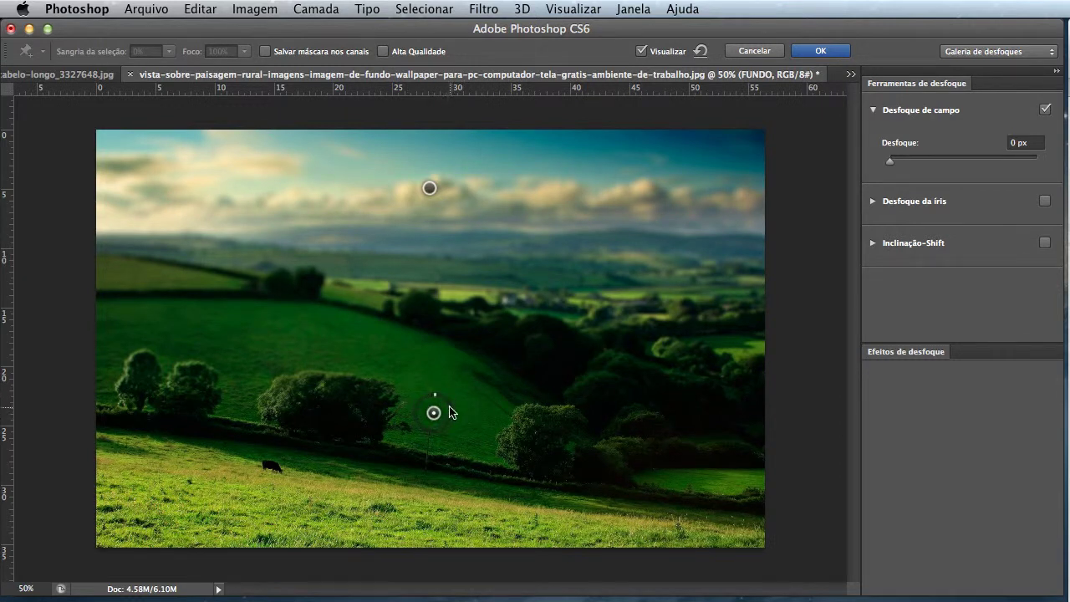
pyautogui.click(818, 51)
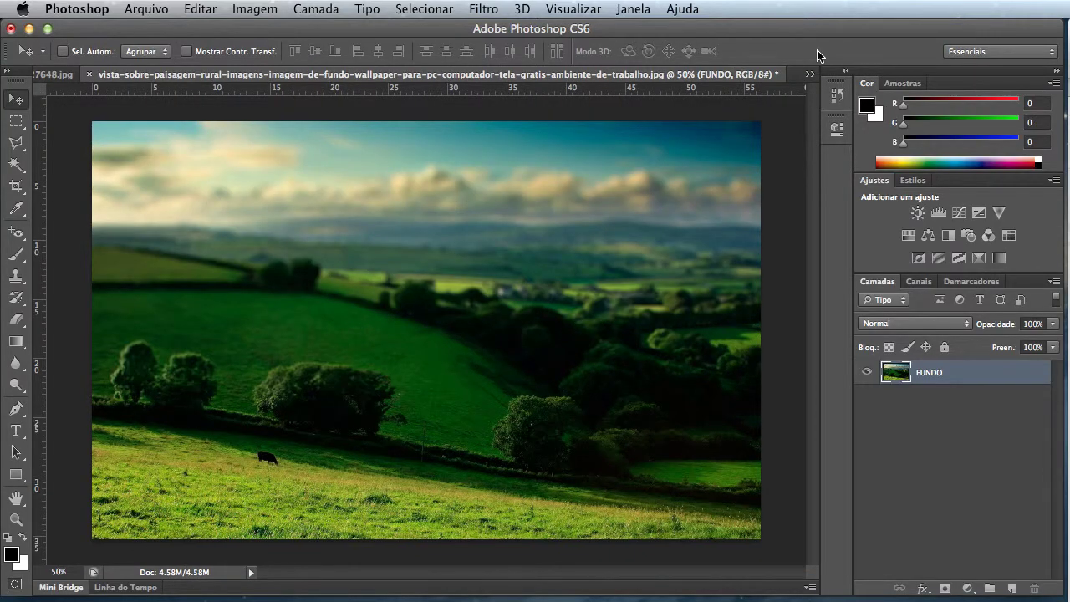